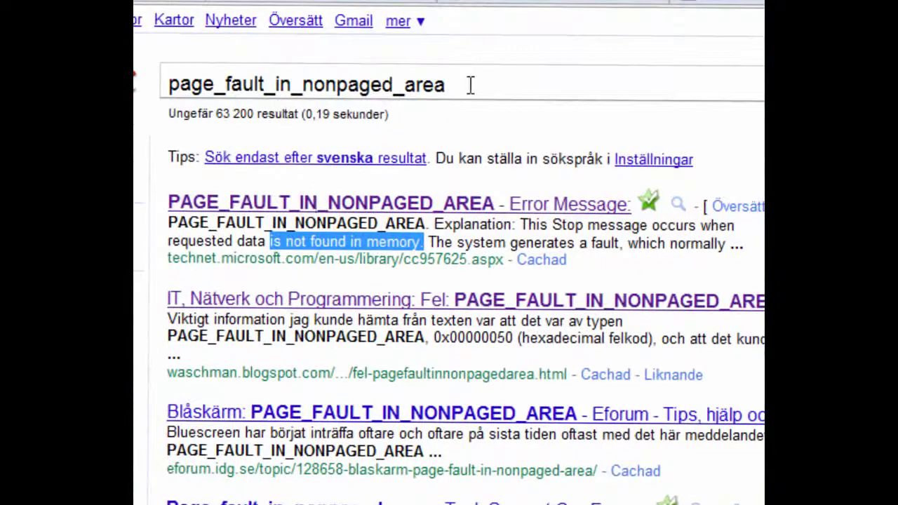
Step: Read the first search result's explanation of the page_fault_in_nonpaged_area error
left_click_drag(468, 84, 154, 87)
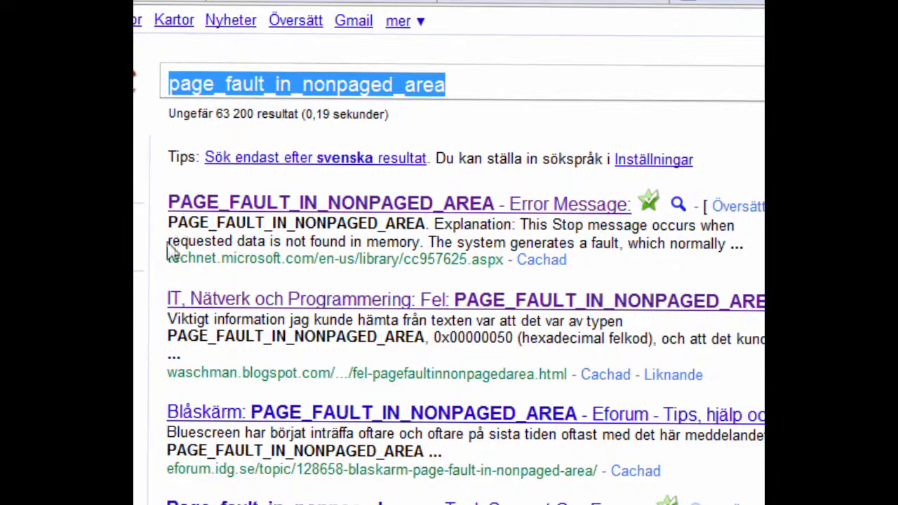
left_click_drag(170, 241, 425, 246)
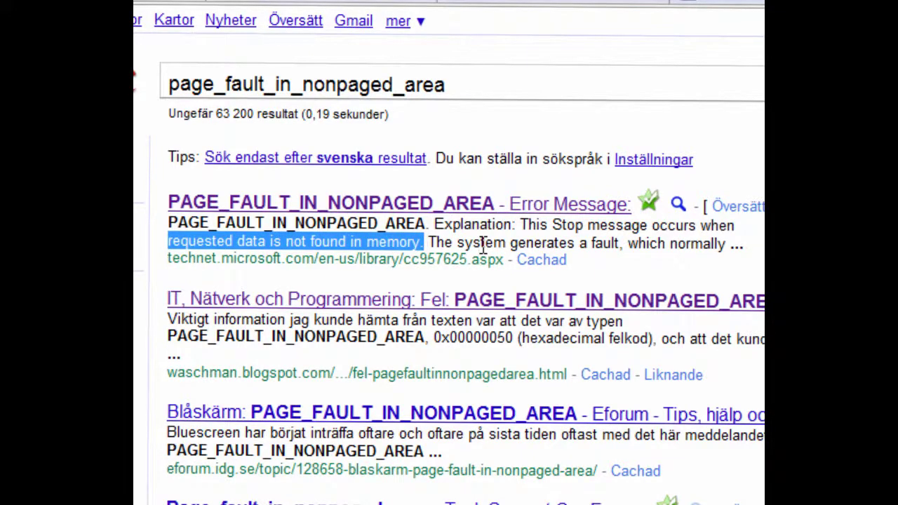
left_click_drag(513, 225, 747, 259)
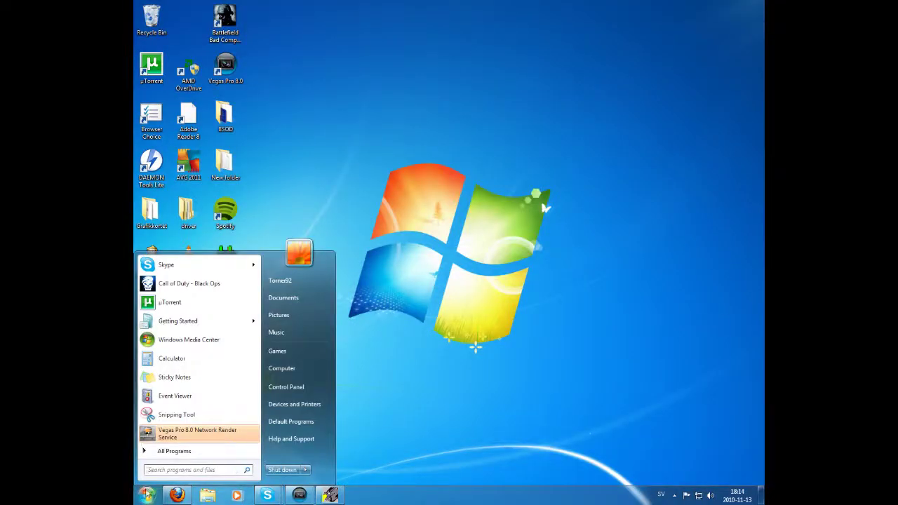
Step: Open Event Viewer from the Administrative Tools in Control Panel's System and Security category
left_click(286, 387)
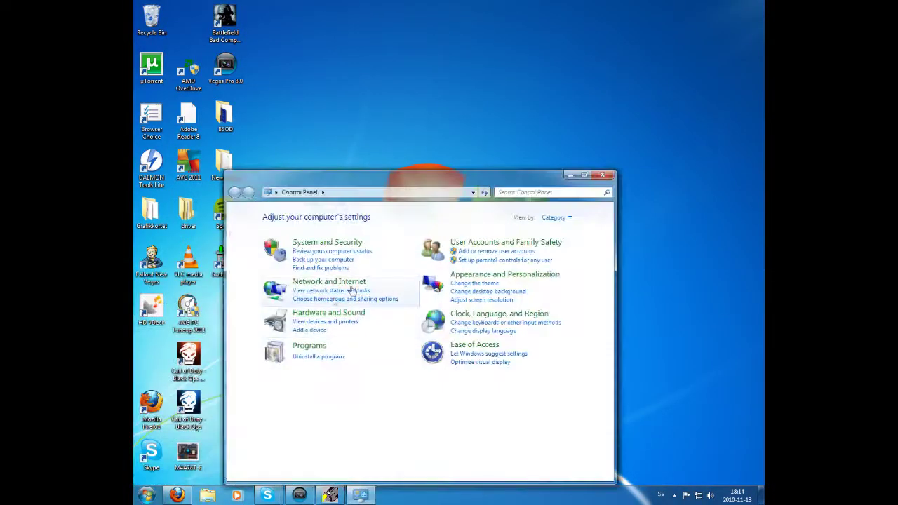
left_click(317, 244)
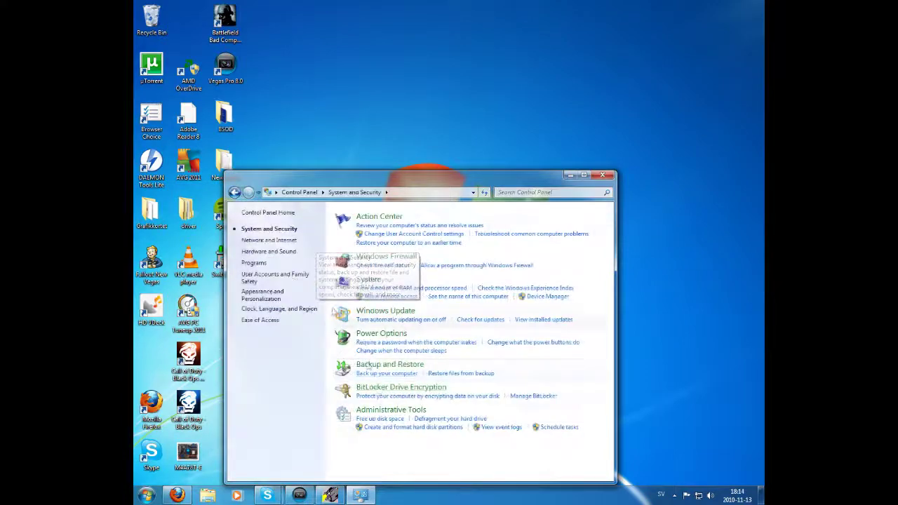
left_click(390, 412)
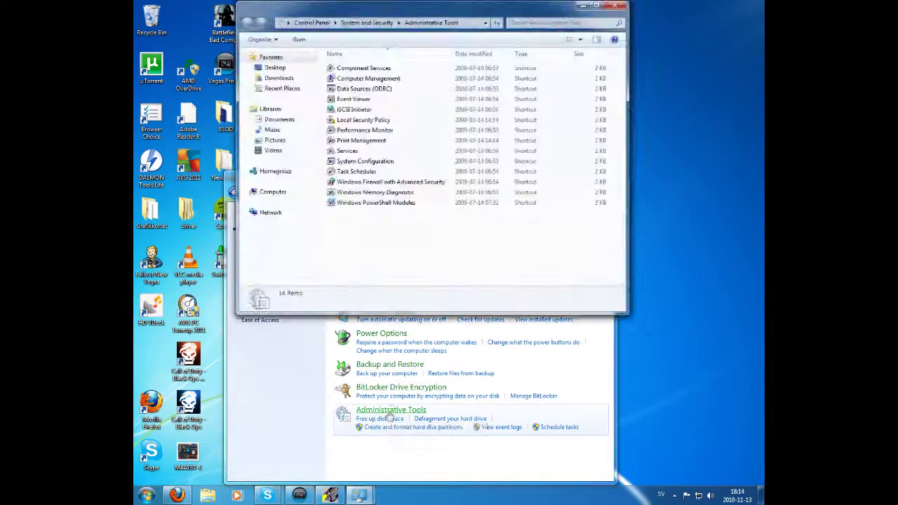
left_click(354, 101)
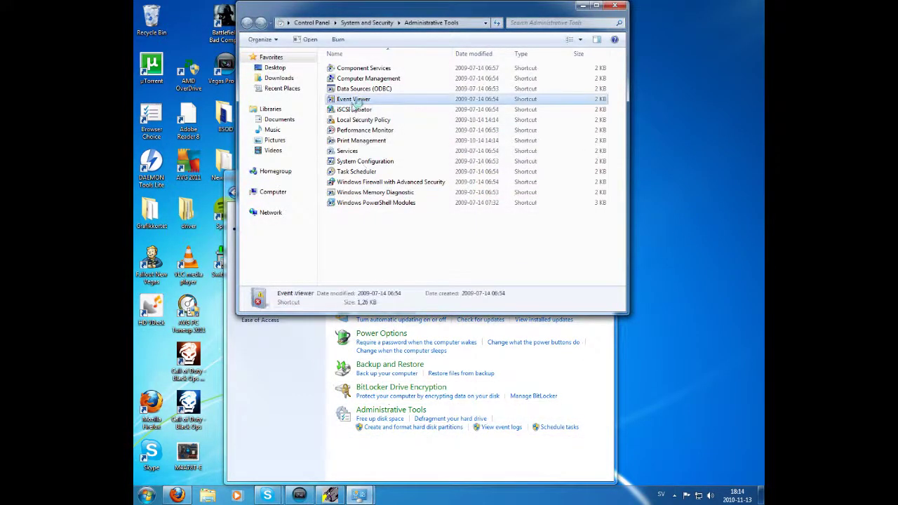
double_click(355, 105)
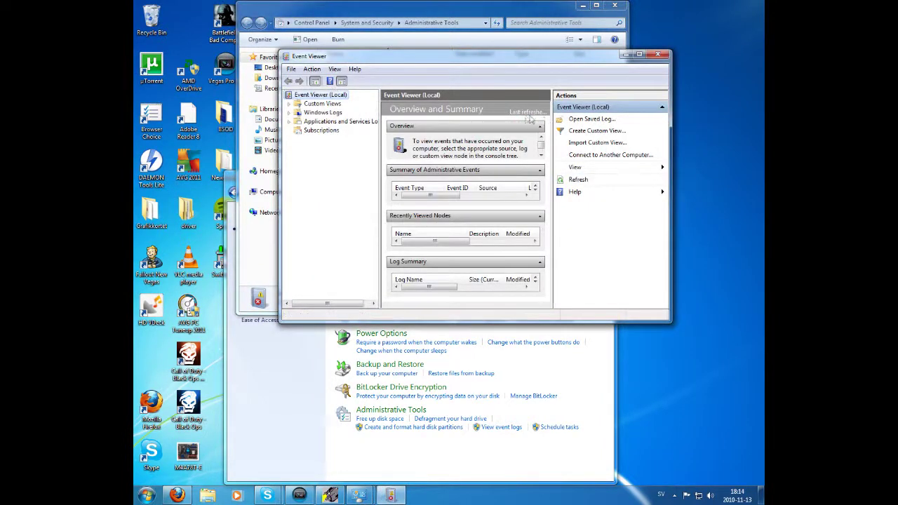
Step: Browse the individual logs under Applications and Services Logs and display the events of ACEEventLog
left_click(340, 122)
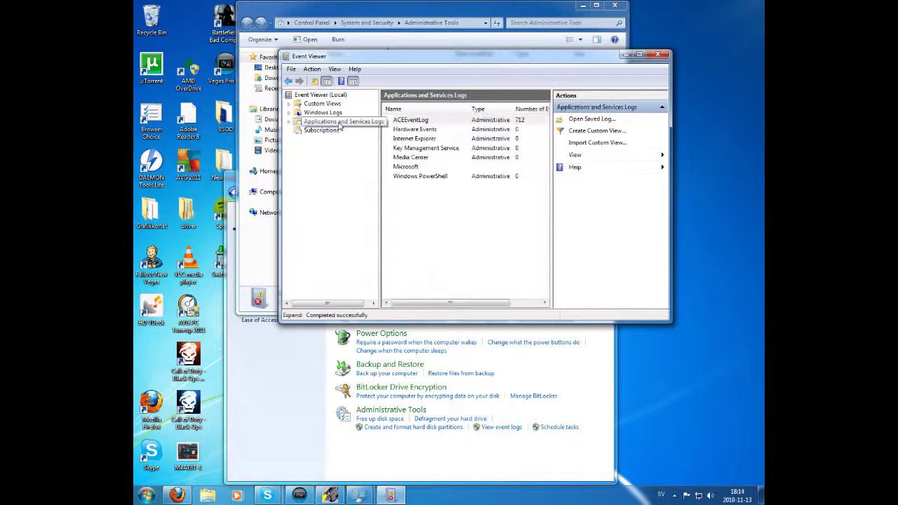
left_click(414, 123)
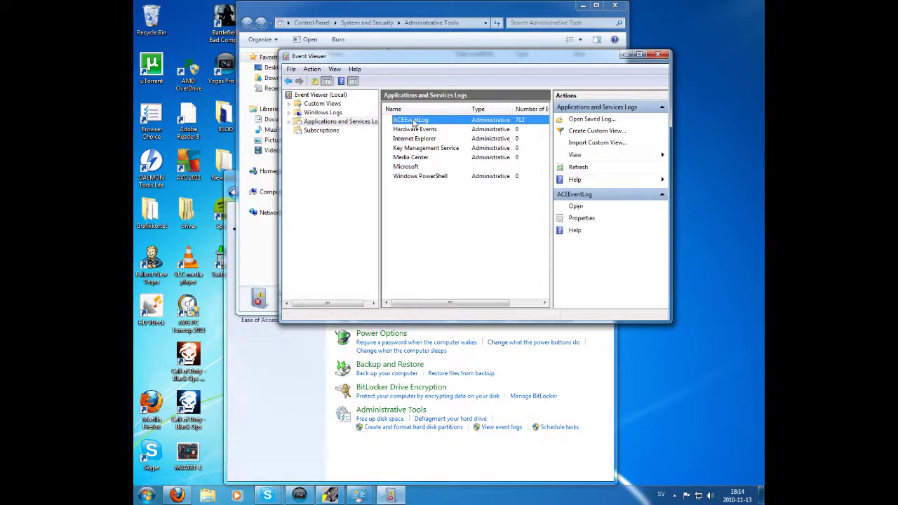
double_click(414, 122)
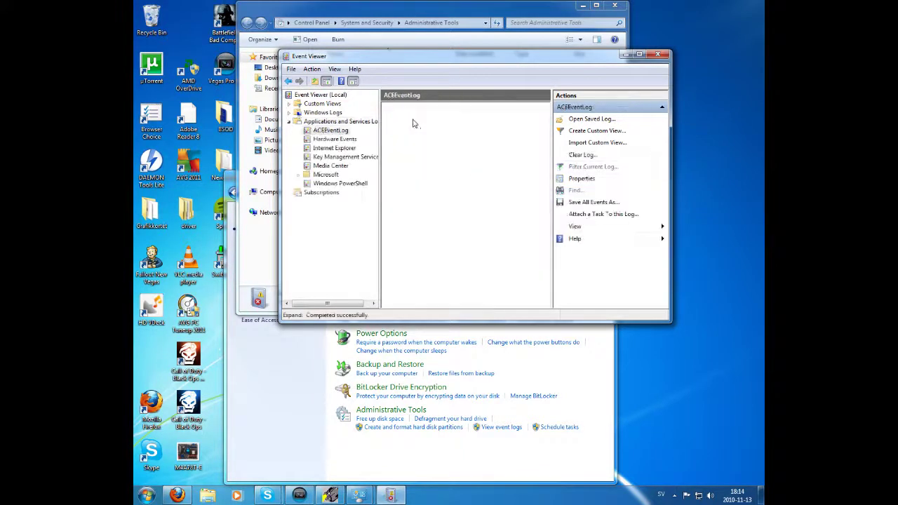
left_click(327, 138)
left_click(327, 148)
left_click(330, 157)
left_click(324, 166)
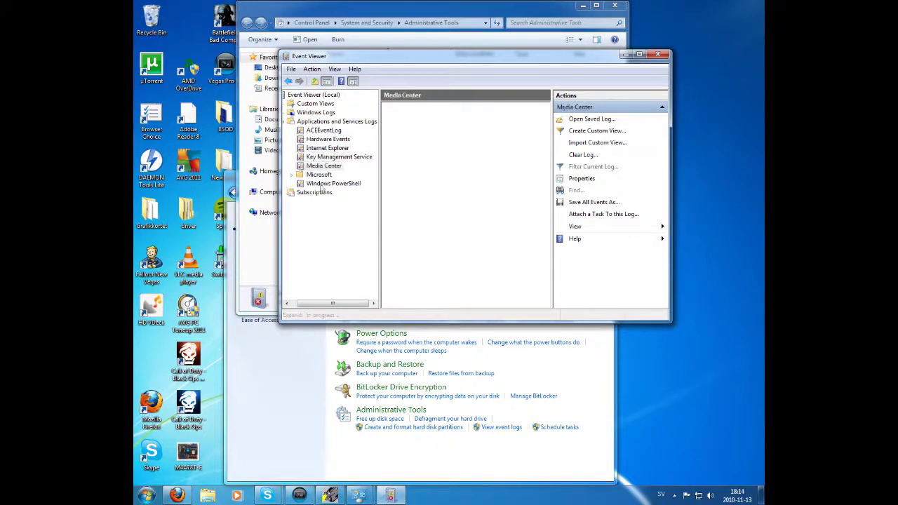
left_click(325, 183)
left_click(323, 131)
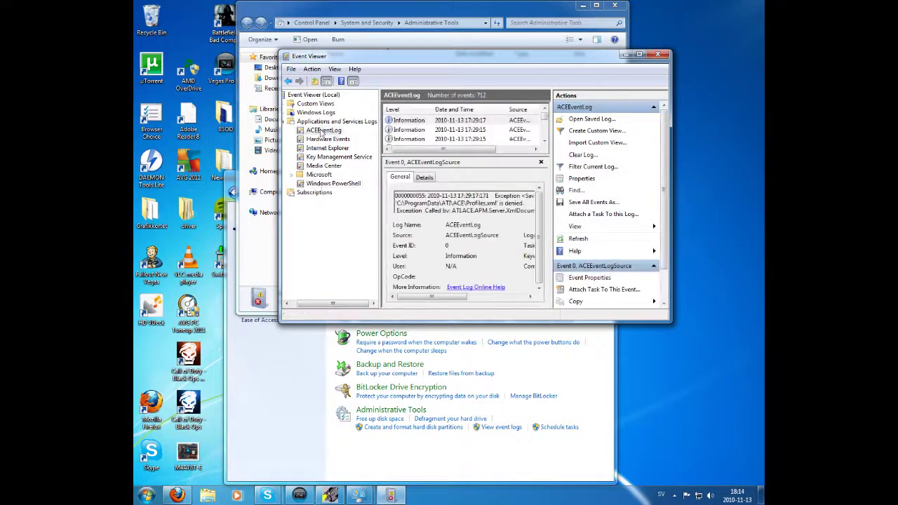
scroll(429, 136, "right", 2)
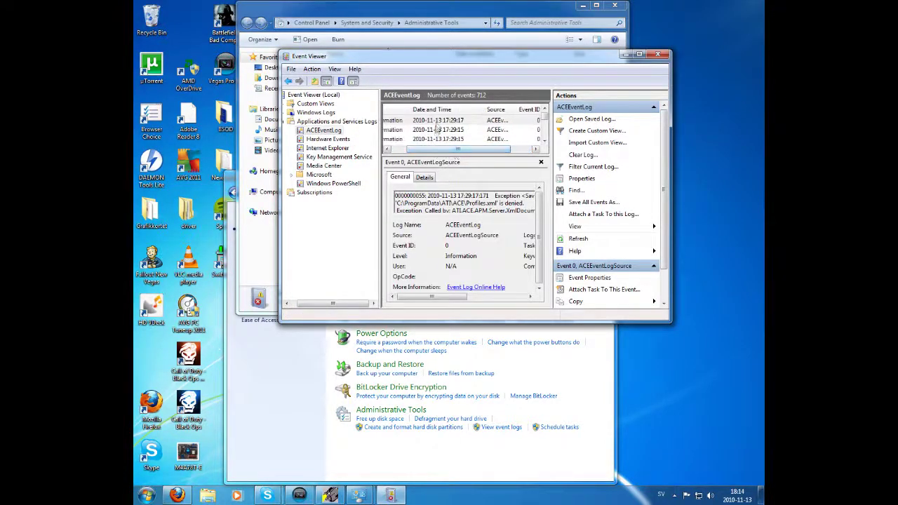
left_click(437, 123)
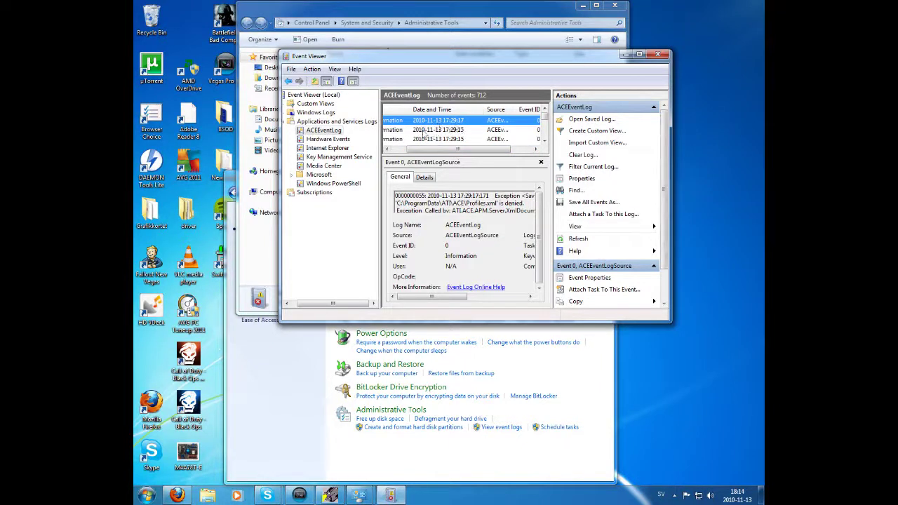
scroll(425, 301, "right", 2)
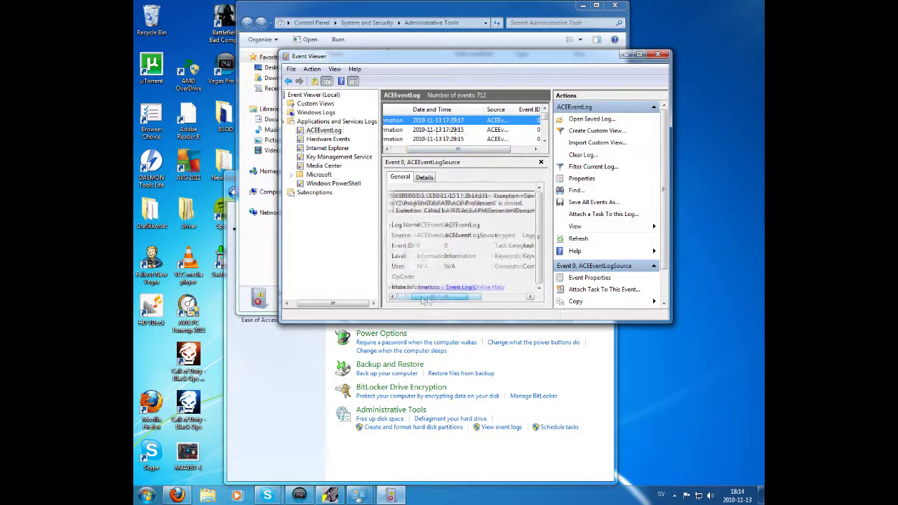
scroll(425, 300, "right", 3)
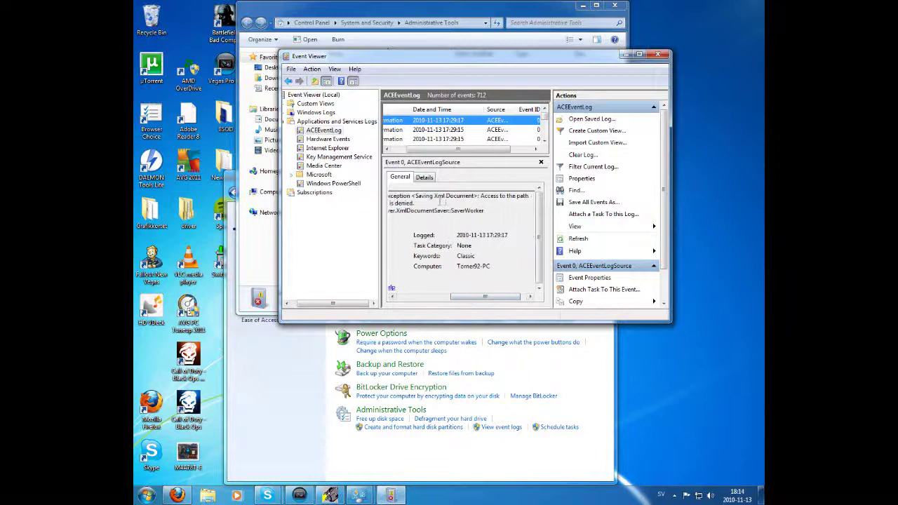
left_click_drag(416, 197, 390, 199)
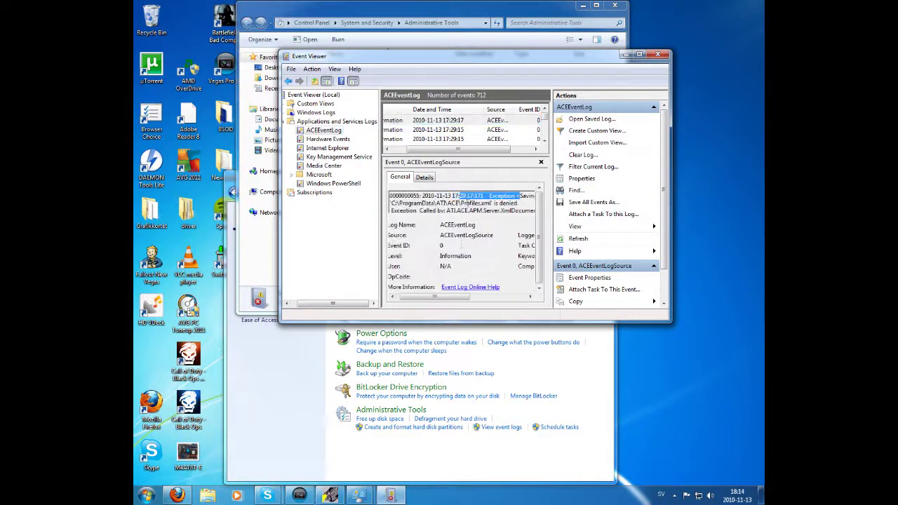
scroll(486, 297, "left", 1)
left_click_drag(444, 203, 511, 196)
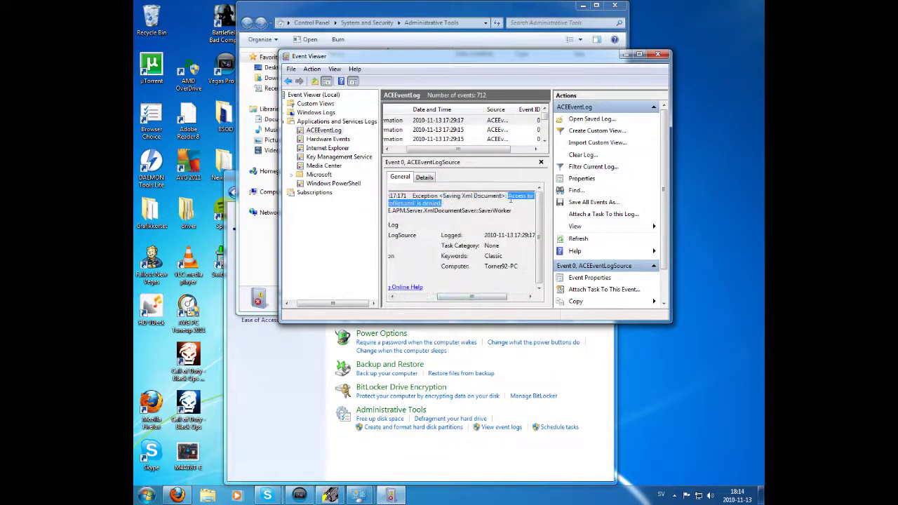
scroll(477, 302, "right", 1)
left_click_drag(476, 302, 431, 297)
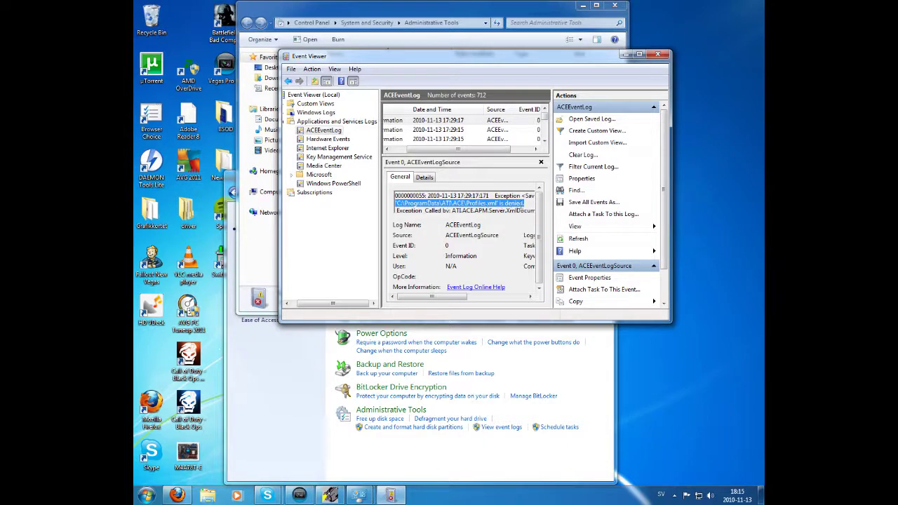
Step: Open the ProgramData folder on Local Disk (C:) and arrange its window side by side with Event Viewer
left_click(146, 495)
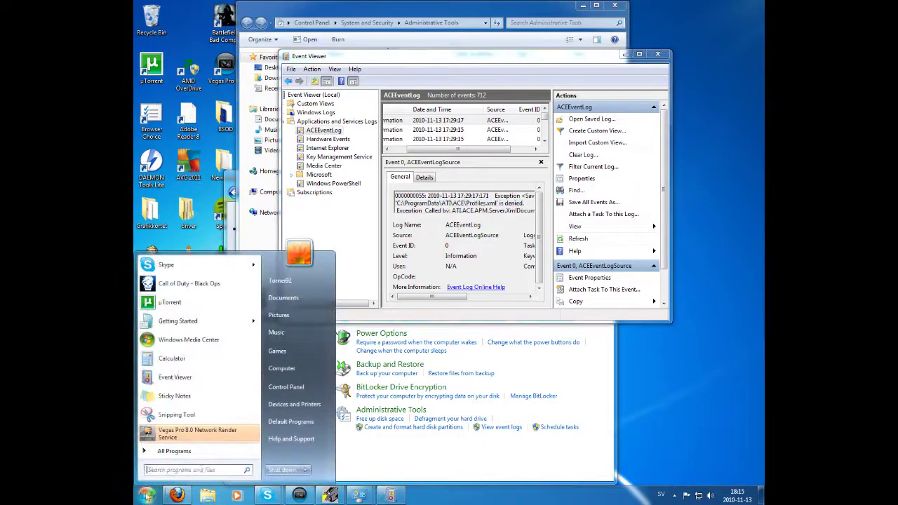
left_click(285, 371)
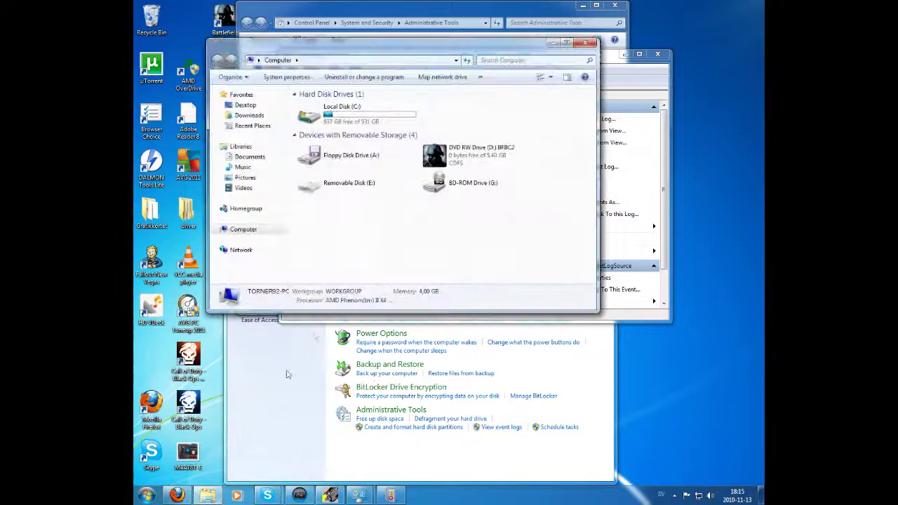
double_click(313, 117)
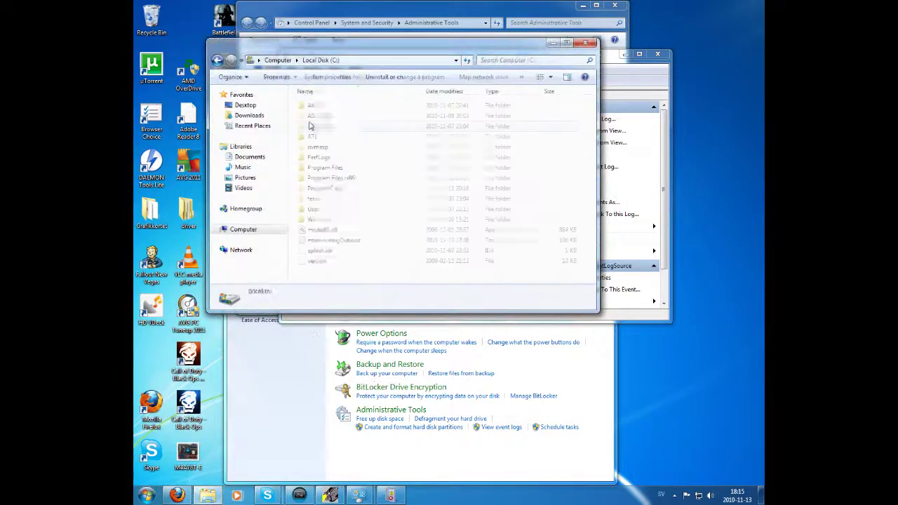
double_click(324, 188)
left_click_drag(429, 50, 762, 147)
left_click_drag(330, 55, 134, 175)
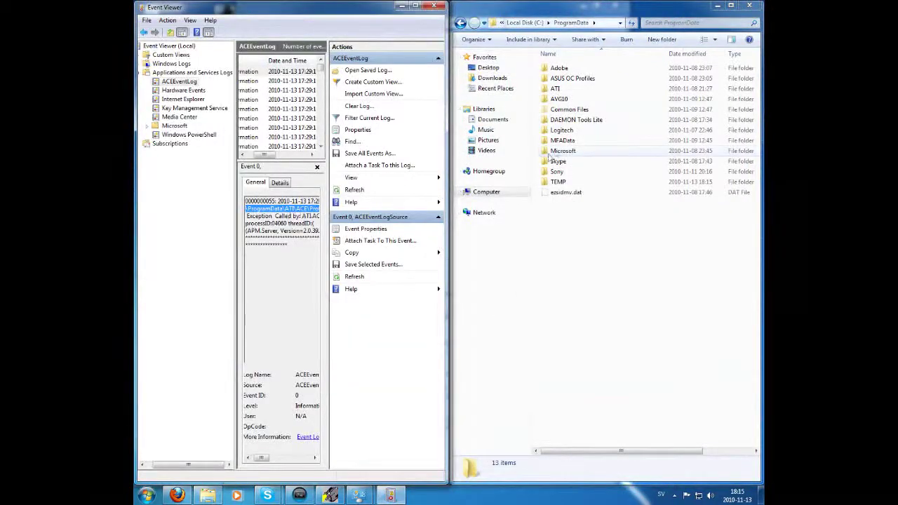
Step: Go to the ATI\ACE folder inside ProgramData and check the file name at the end of the event's path
double_click(559, 91)
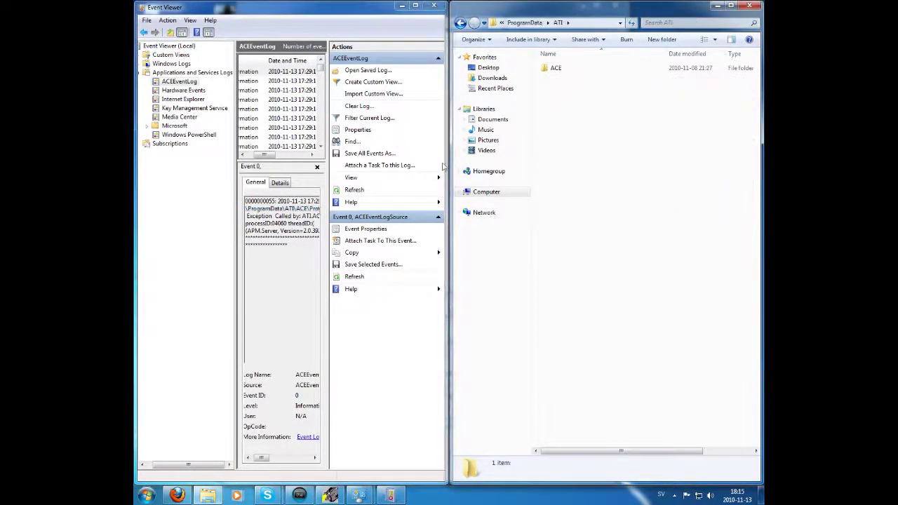
double_click(550, 69)
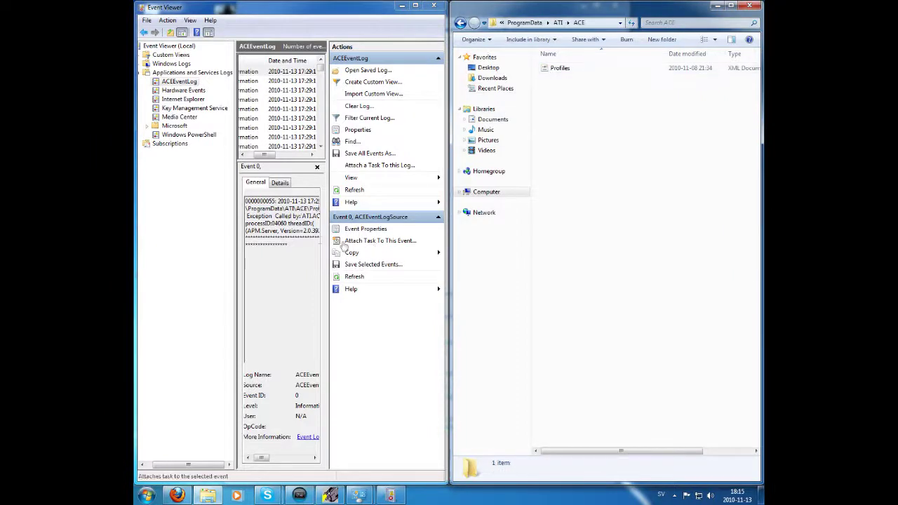
left_click_drag(258, 460, 273, 459)
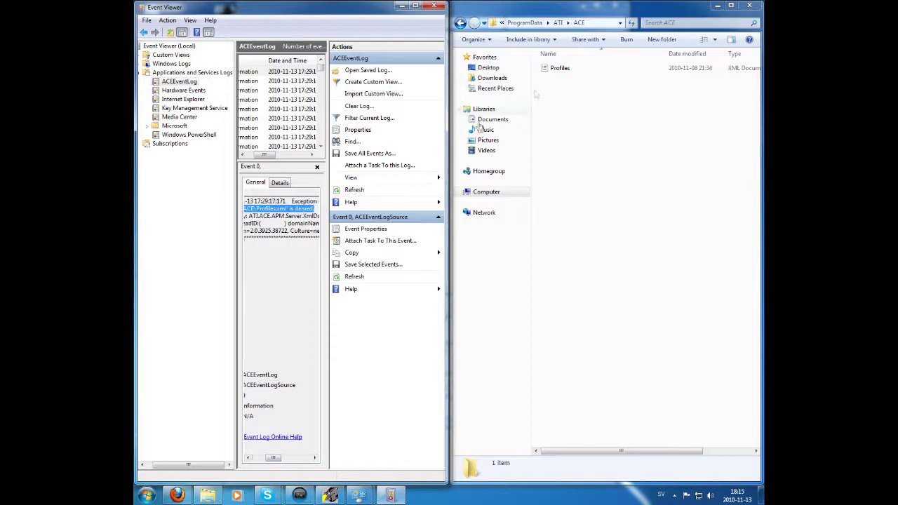
Step: Open Profiles.xml in Internet Explorer, postpone the browser's setup, and examine the adapter name in the file
double_click(558, 69)
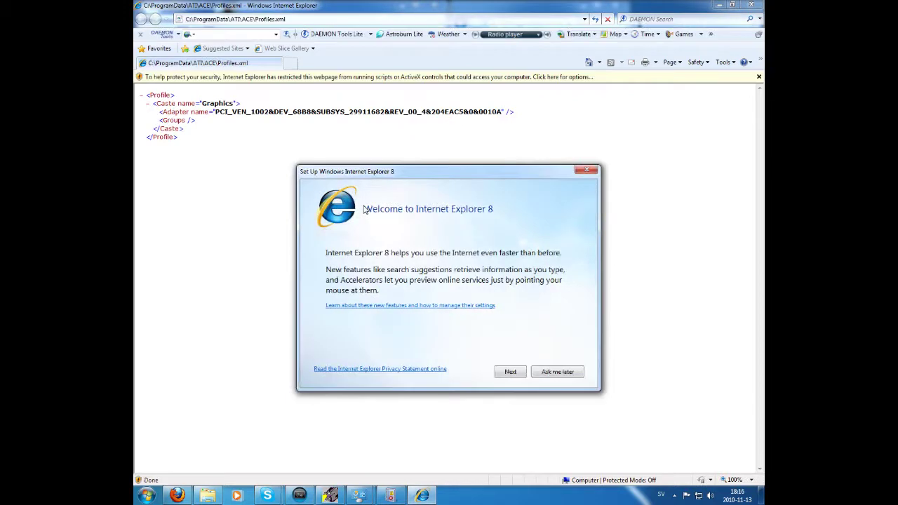
left_click(555, 372)
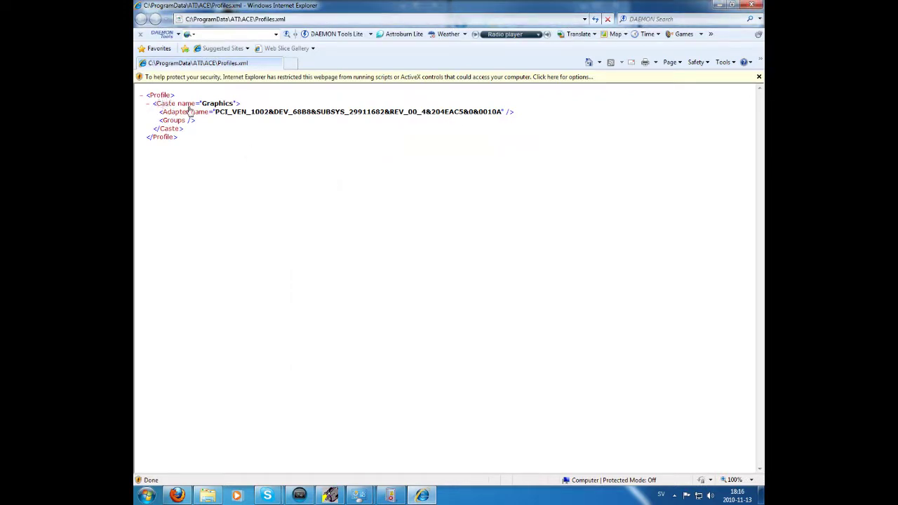
left_click_drag(214, 112, 518, 114)
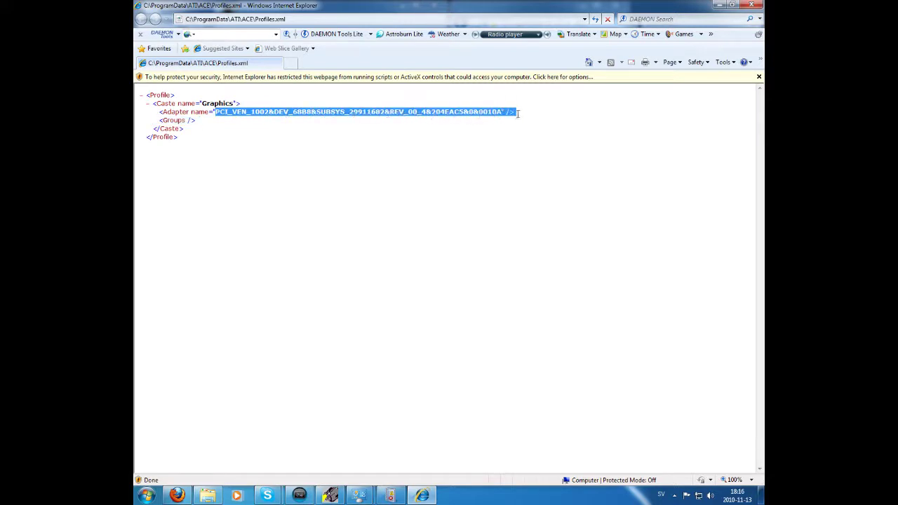
left_click(515, 190)
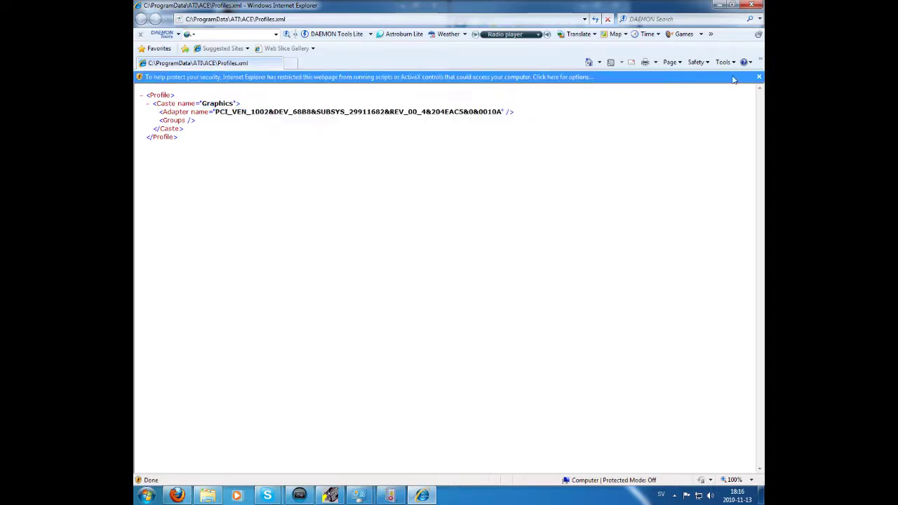